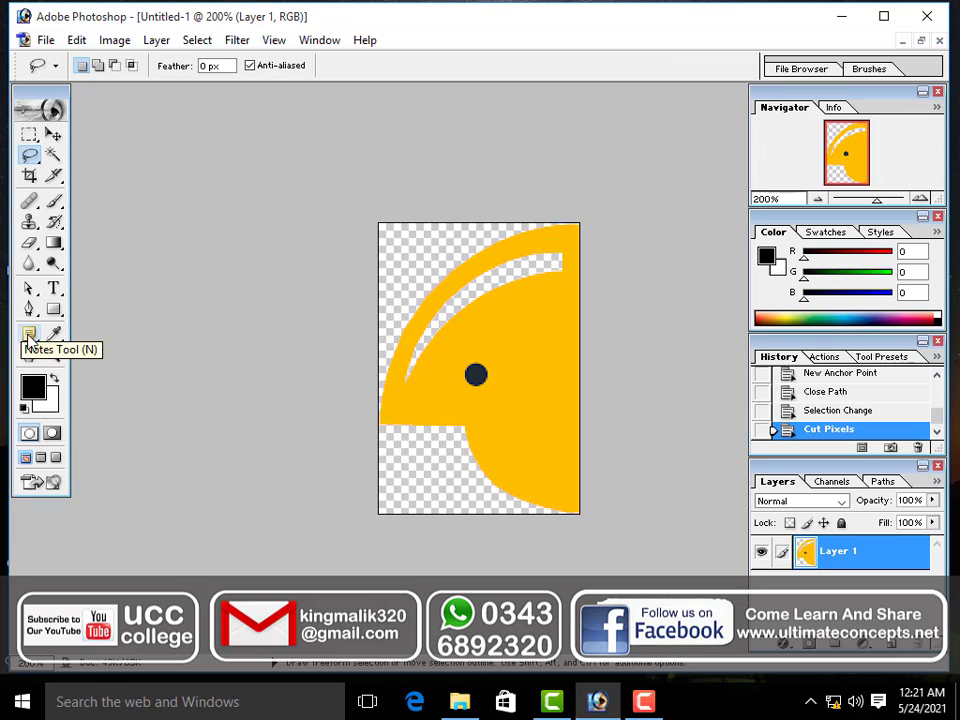
Step: Select the Notes Tool from the annotation flyout after browsing the Eyedropper group
click(30, 336)
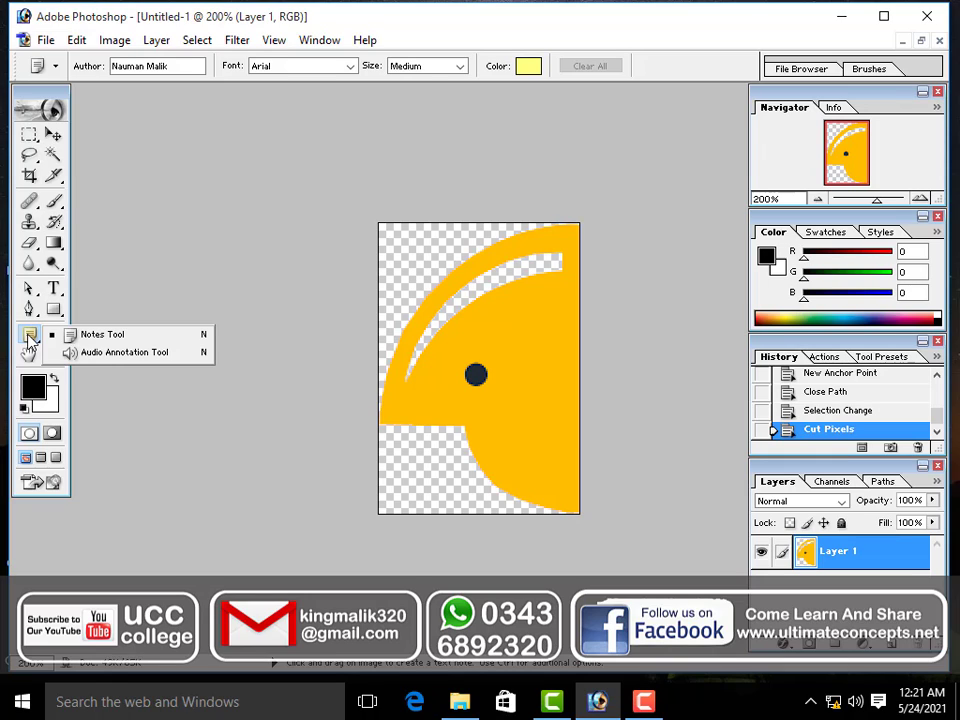
click(90, 334)
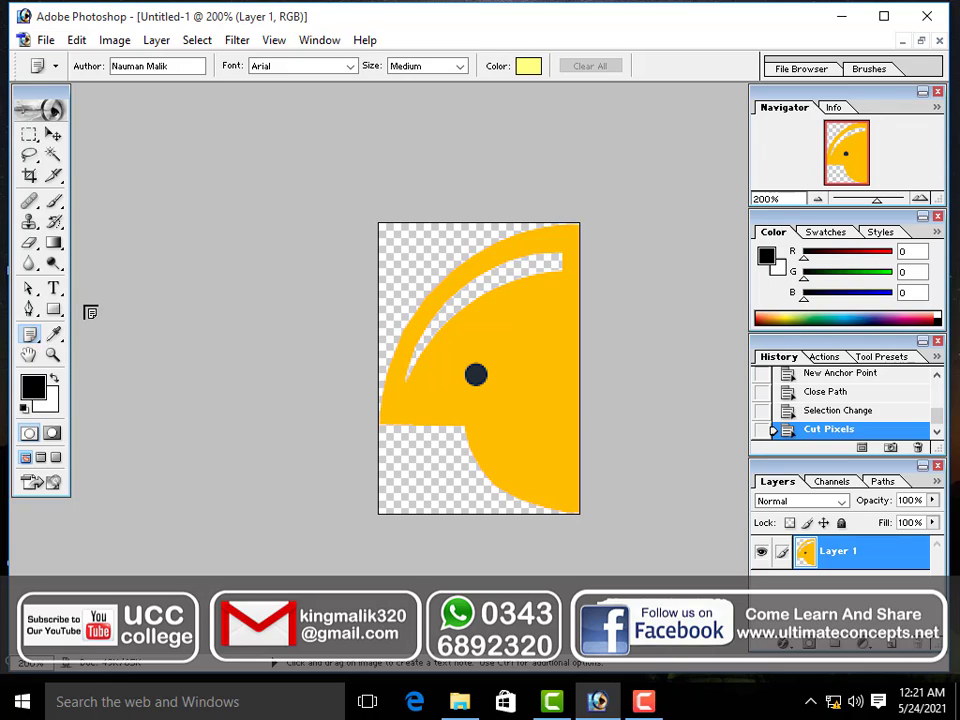
click(54, 334)
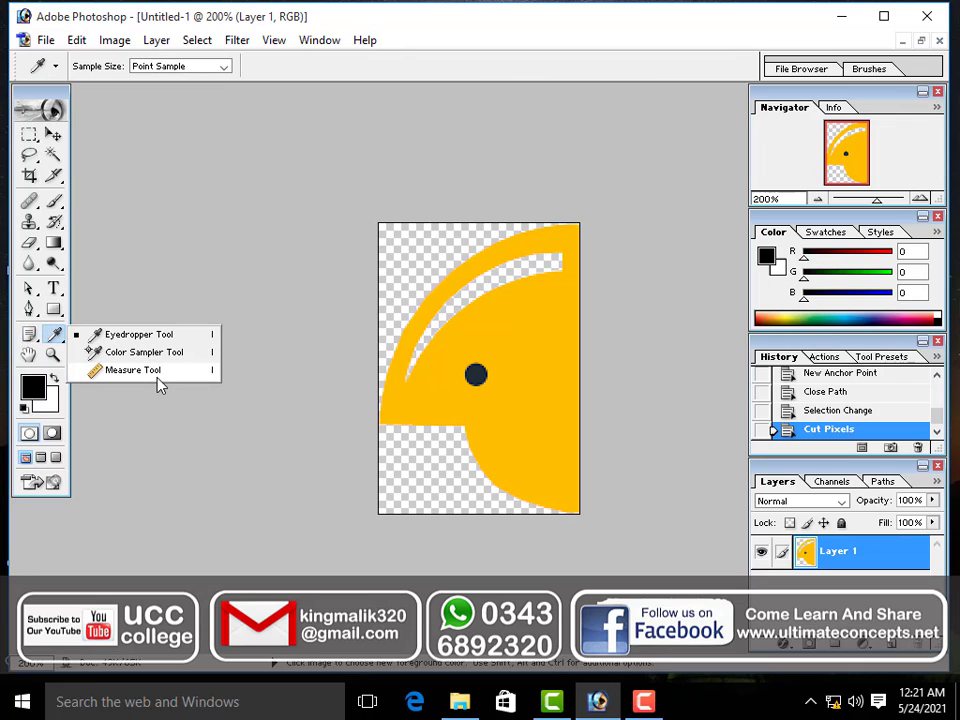
click(32, 336)
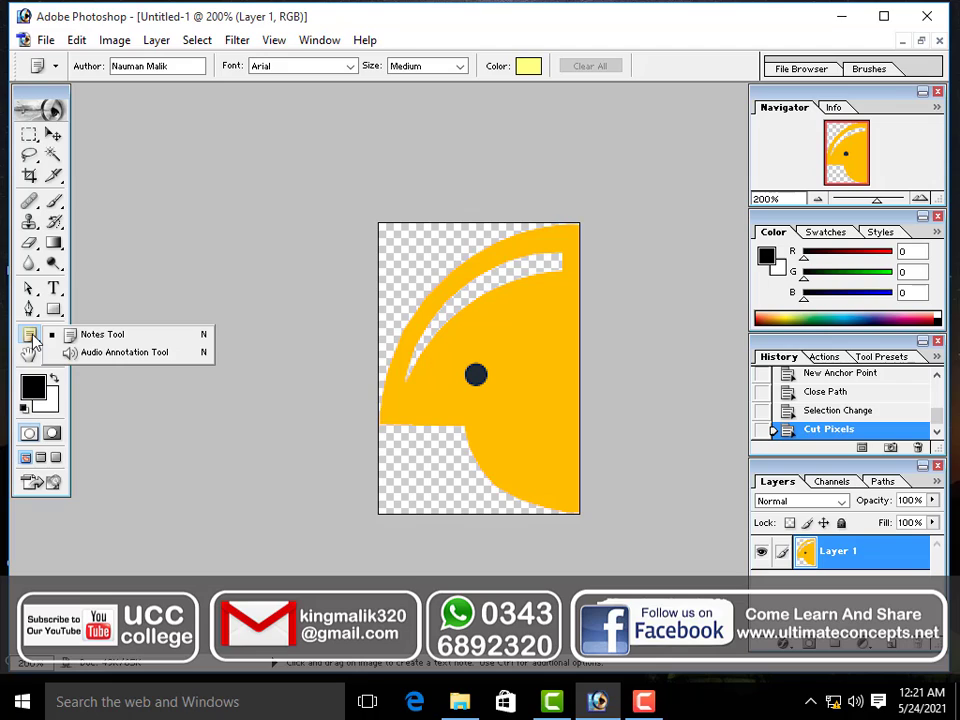
Step: Place an empty note in the grey area left of the canvas, collapsed to its icon
click(124, 337)
click(122, 336)
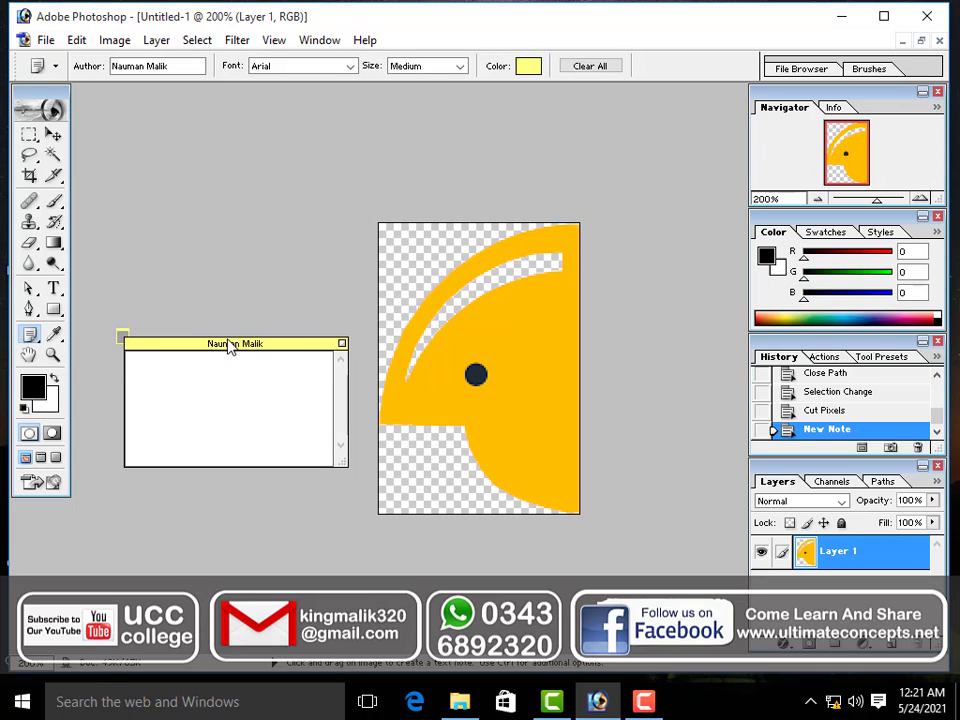
double_click(121, 336)
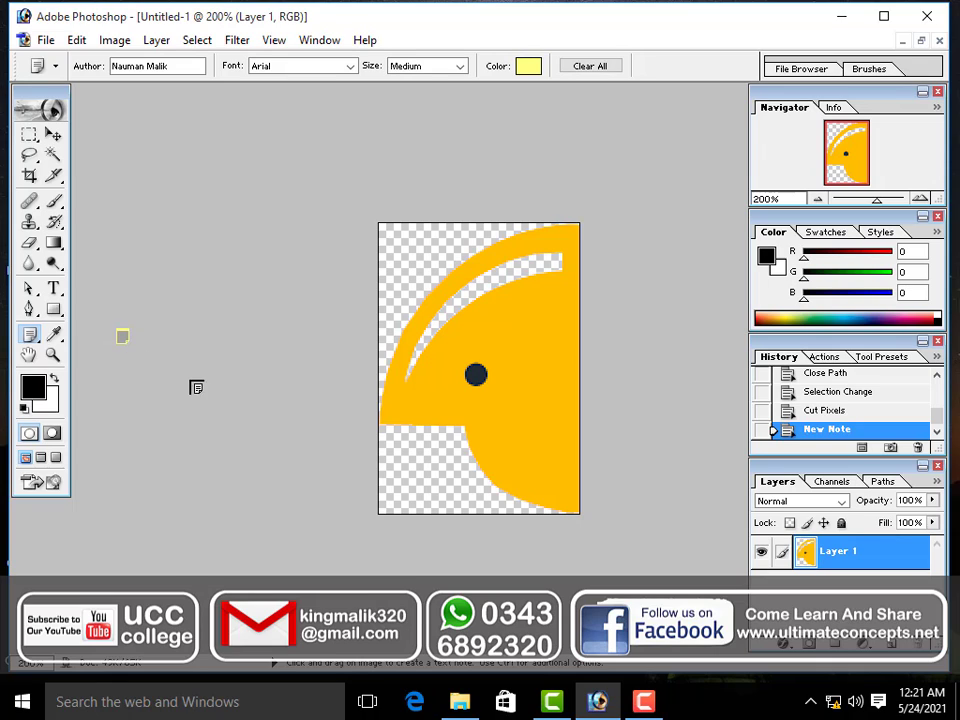
double_click(122, 337)
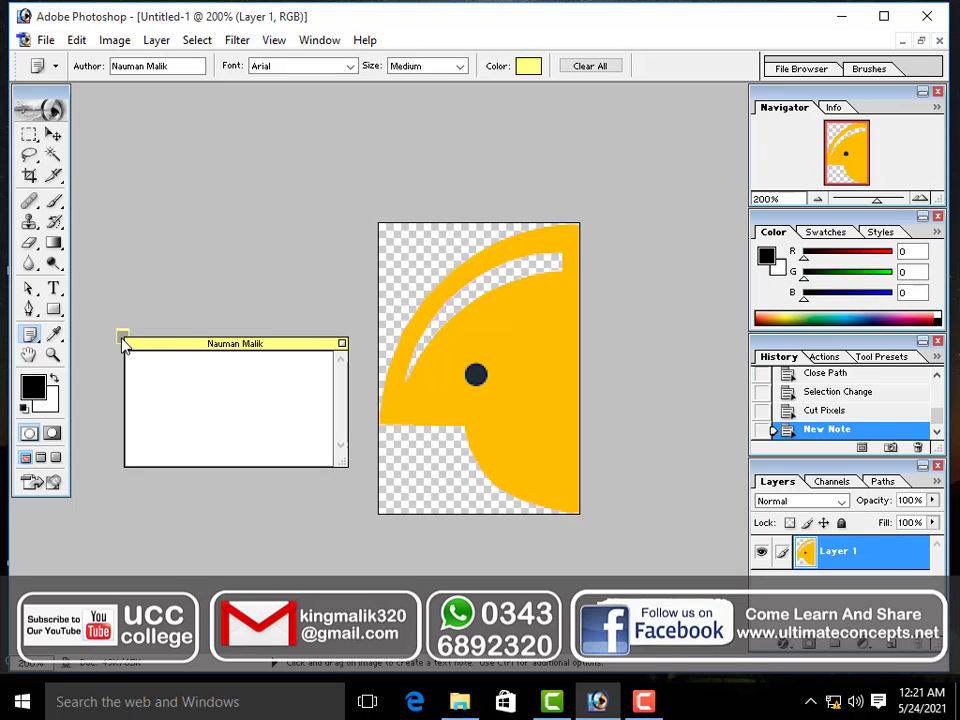
double_click(121, 336)
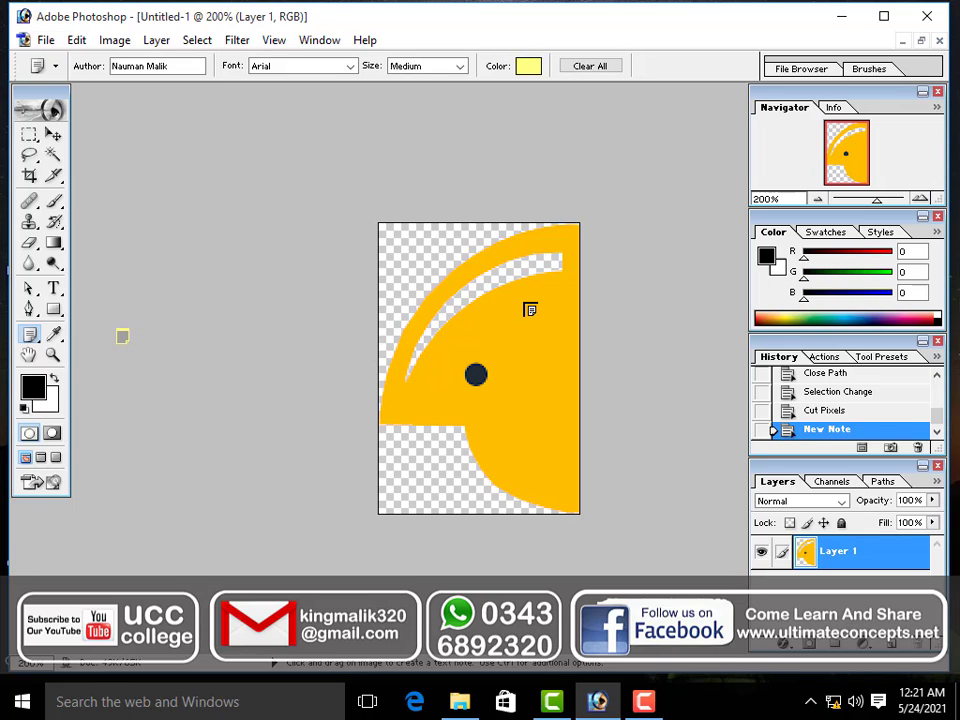
Step: Zoom to 300% and pin a collapsed note reading 'logo' near the bird head's beak
key(ctrl+plus)
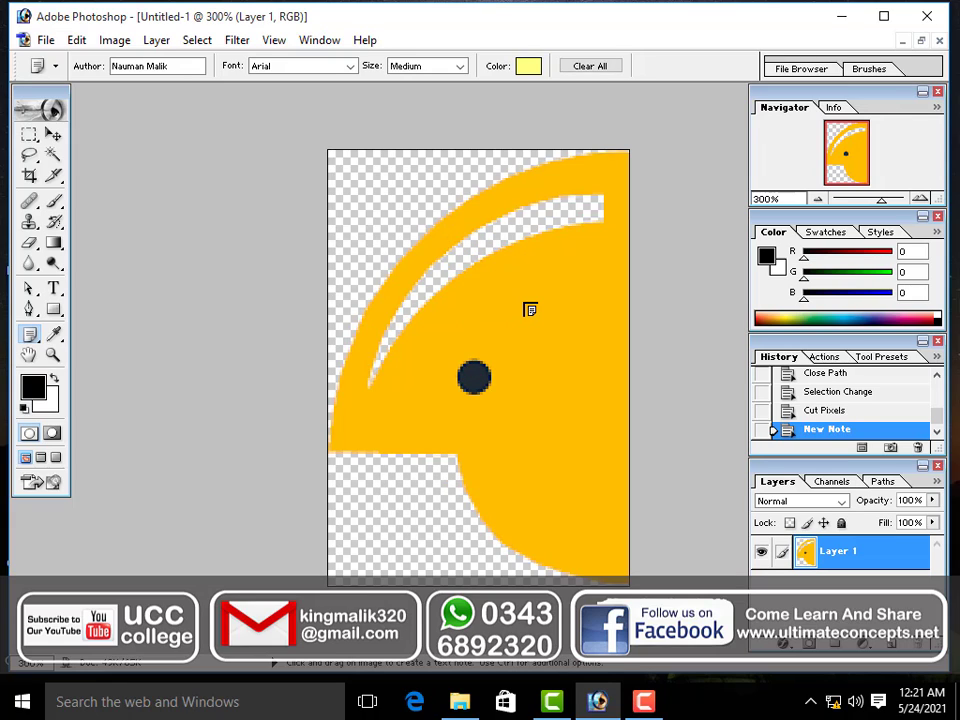
click(392, 369)
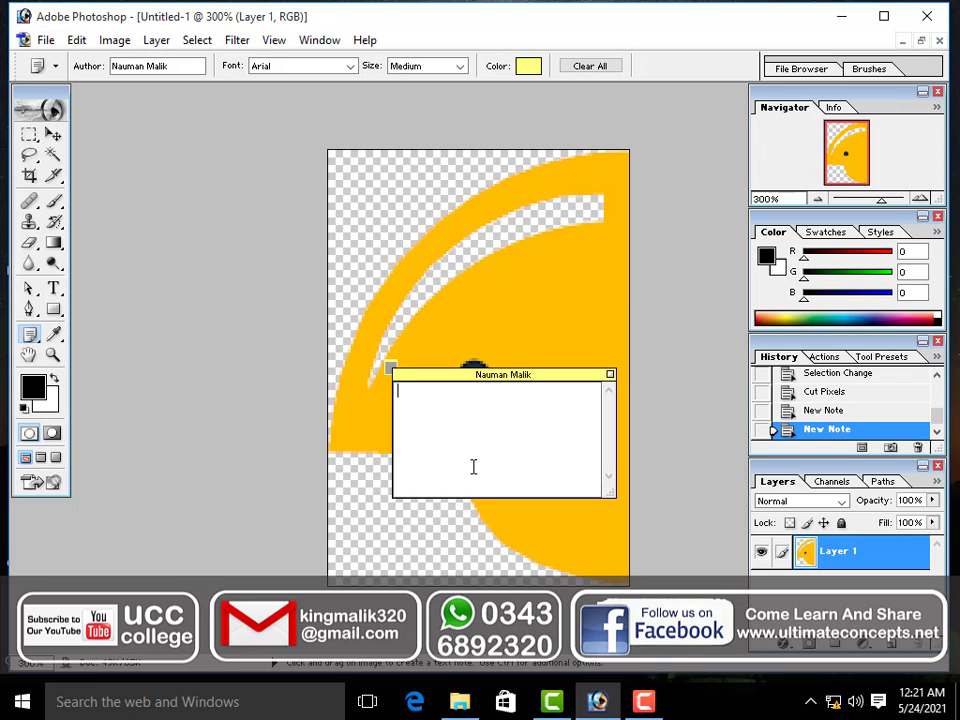
text(logo)
double_click(390, 366)
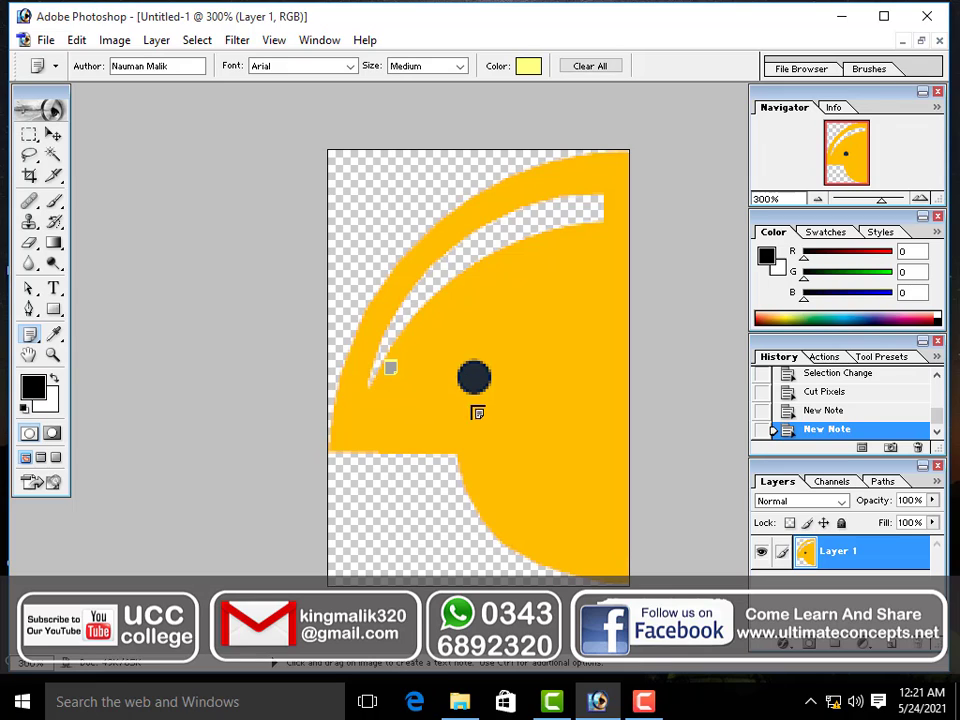
double_click(389, 365)
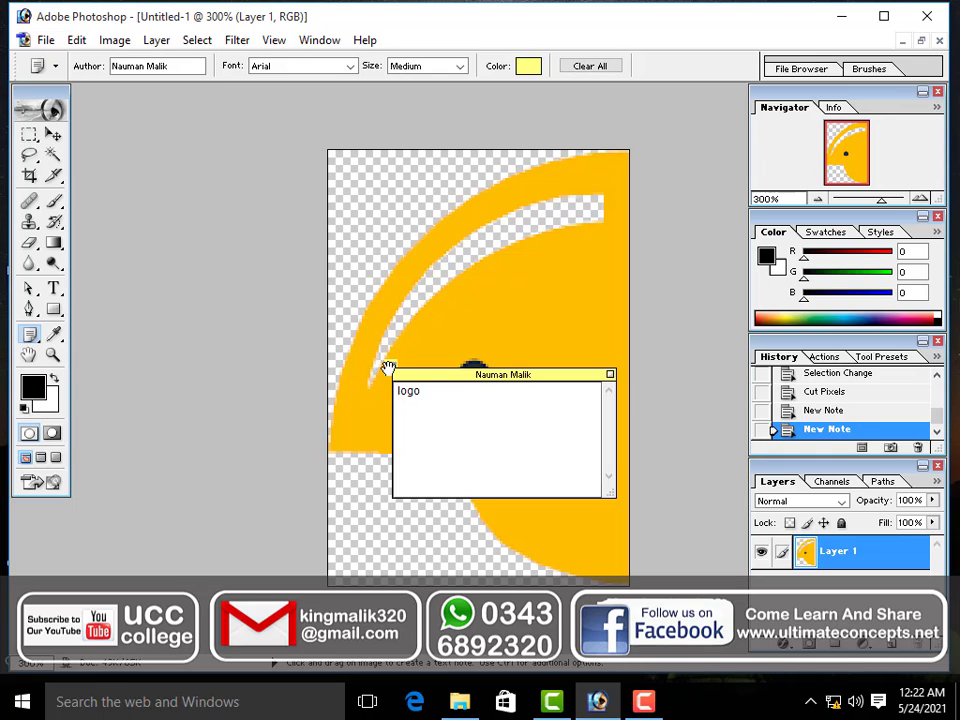
double_click(388, 371)
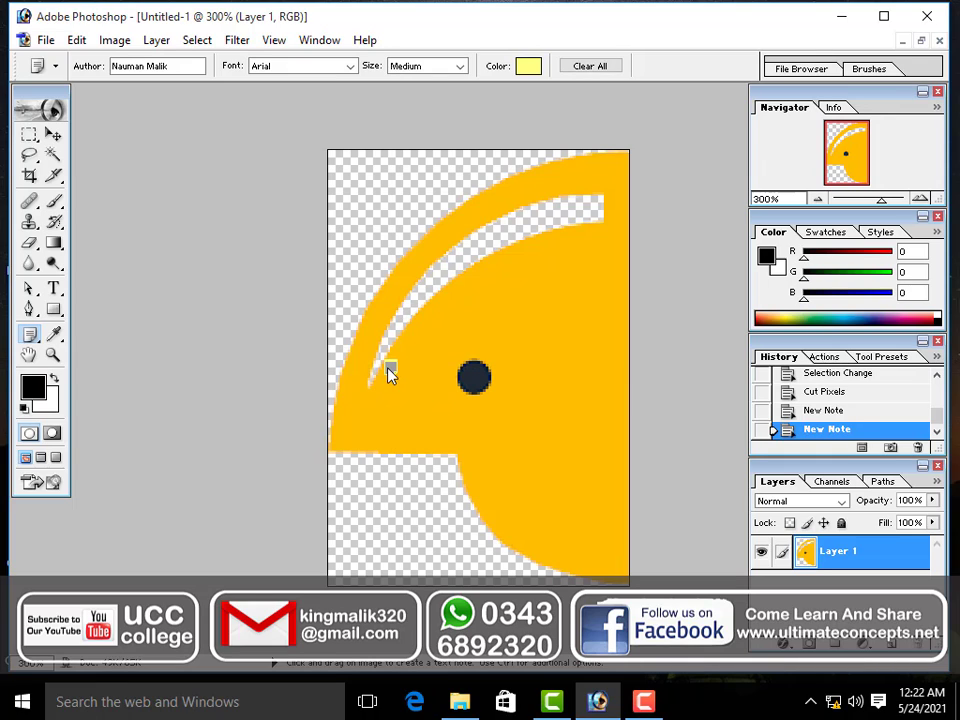
click(31, 334)
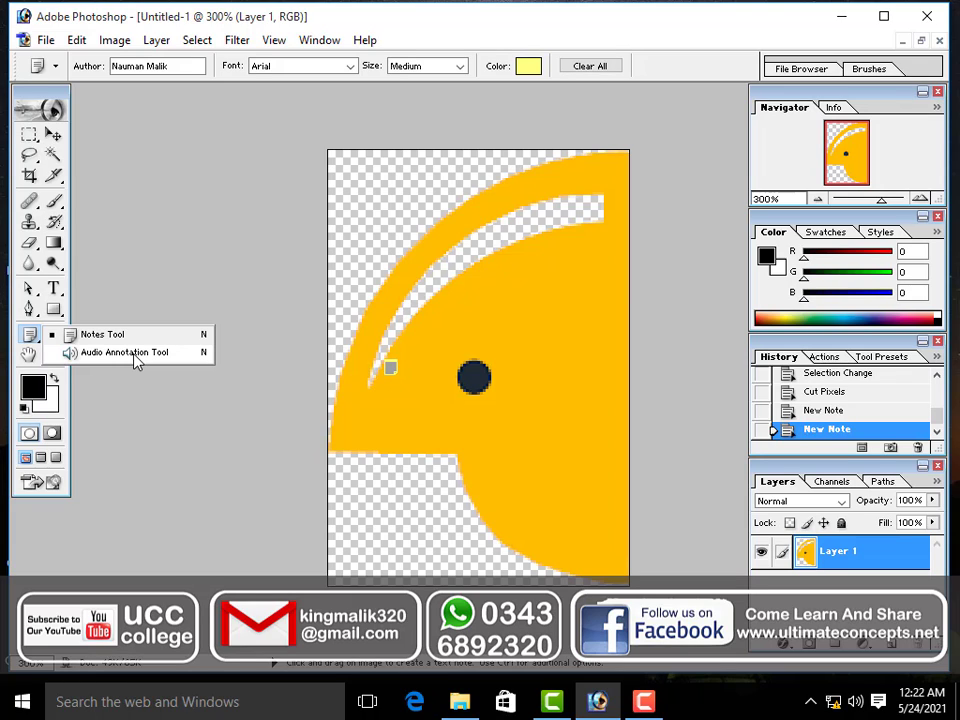
Step: Record a spoken audio annotation on the head's upper arc, deleting an extra lower one
click(136, 361)
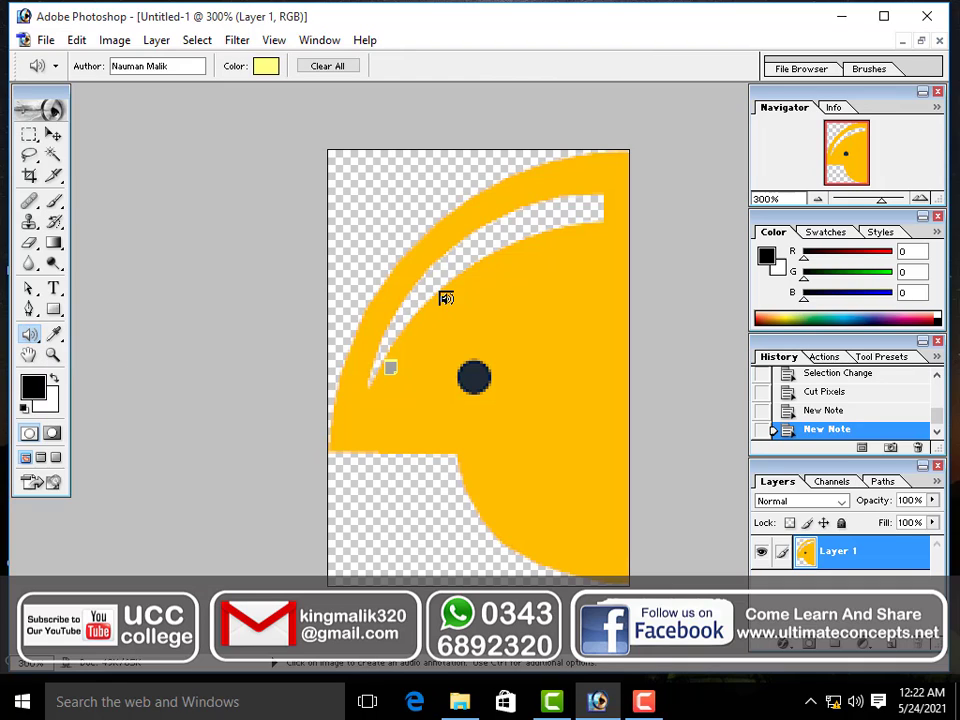
click(431, 254)
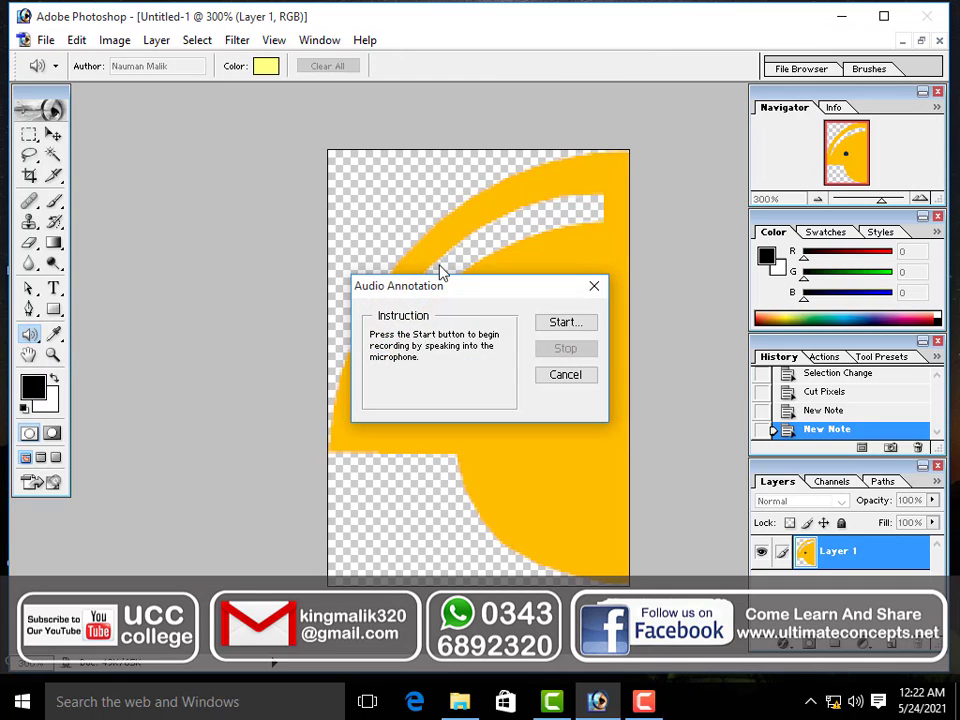
click(565, 322)
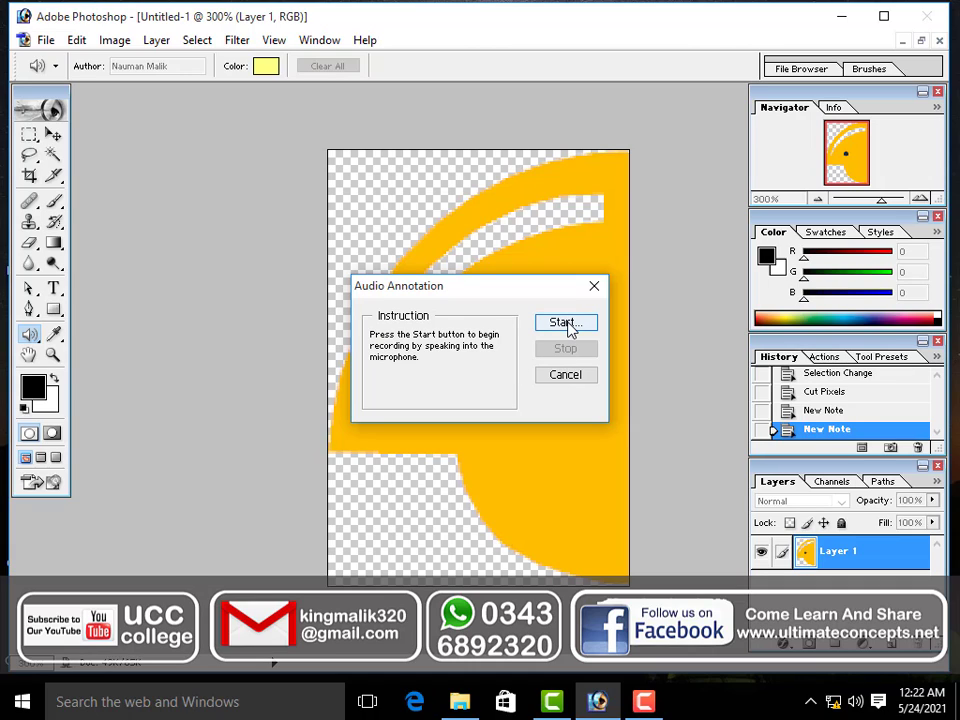
click(565, 322)
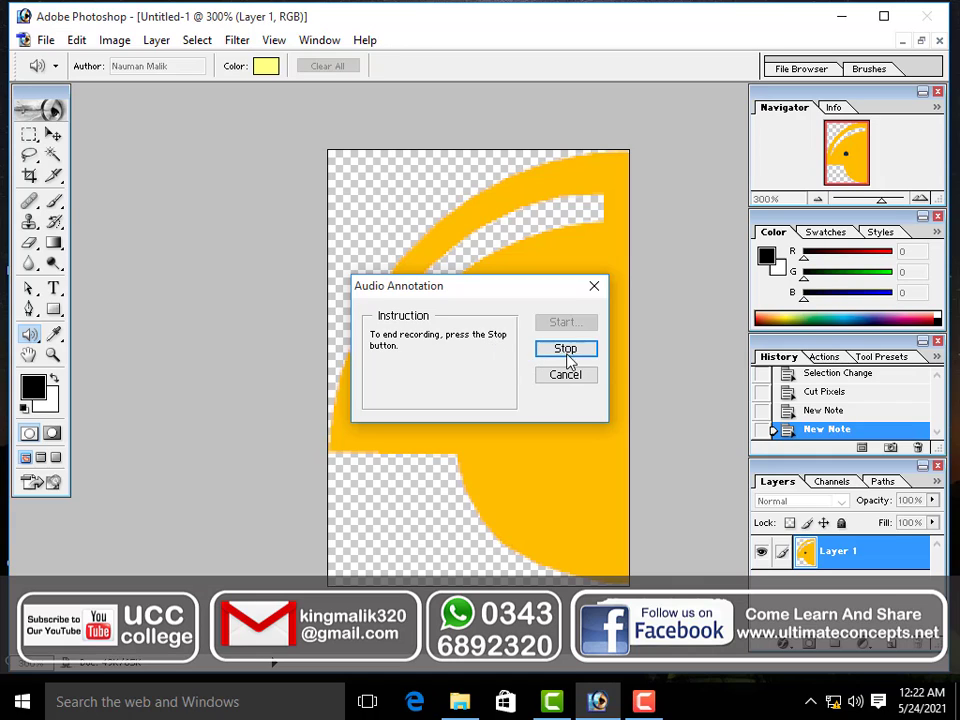
click(566, 352)
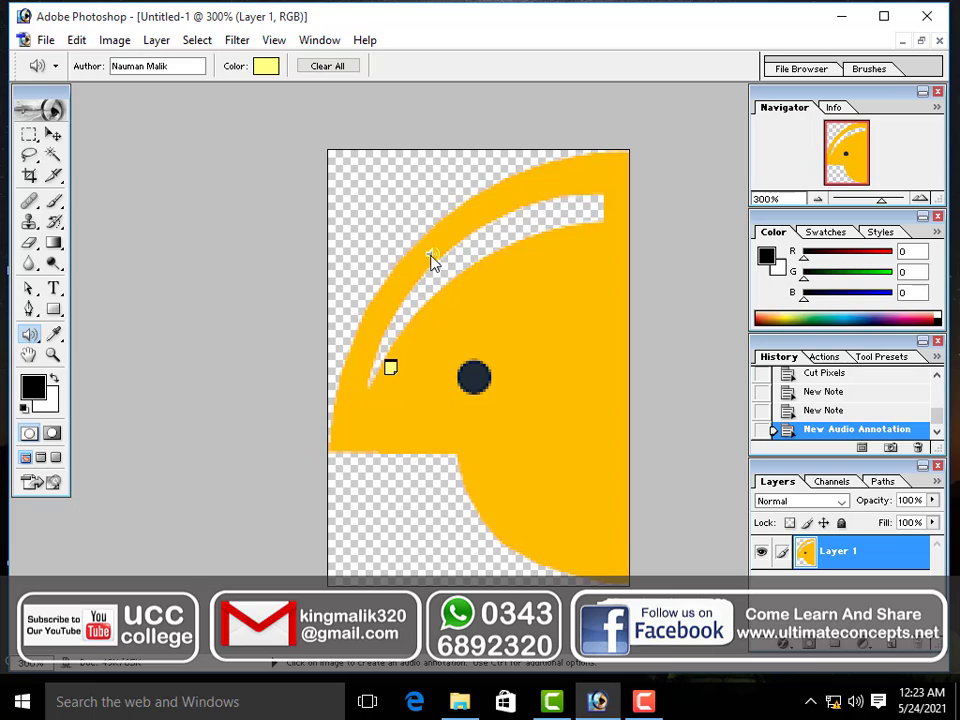
click(447, 298)
key(Delete)
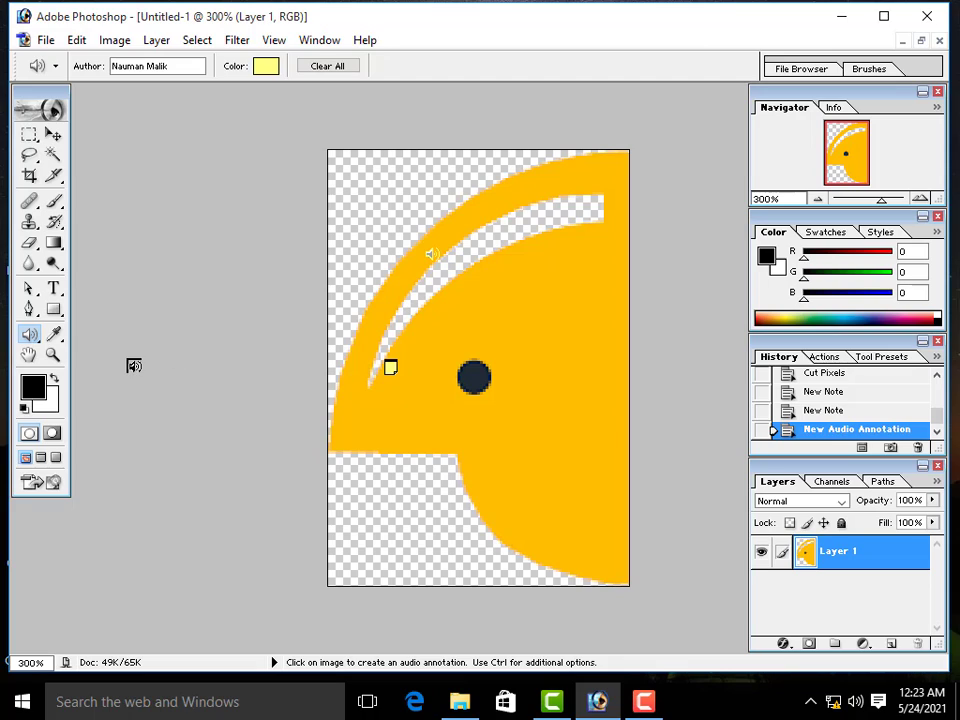
Step: Measure the head's flat lower edge with the Measure Tool: 0.630 long at -0.4°
click(54, 336)
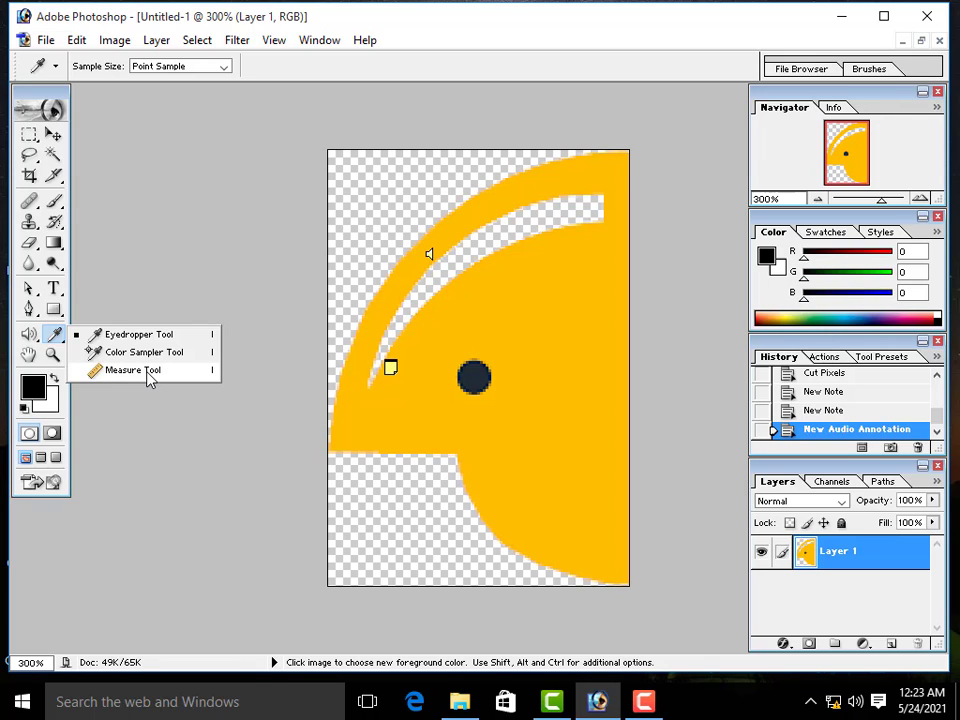
click(140, 370)
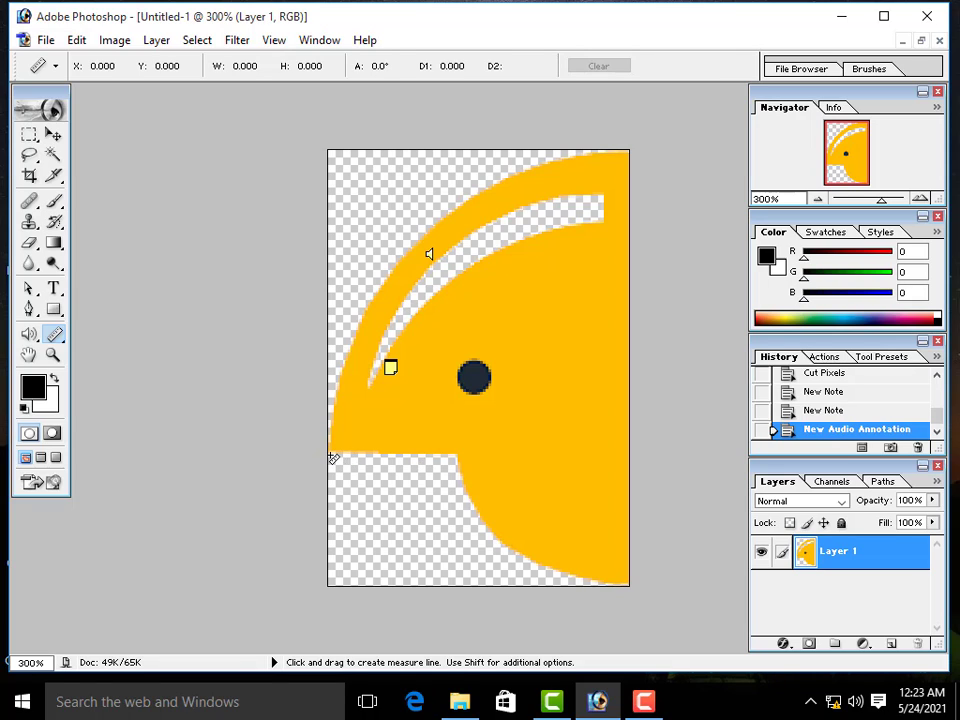
drag(331, 455, 460, 457)
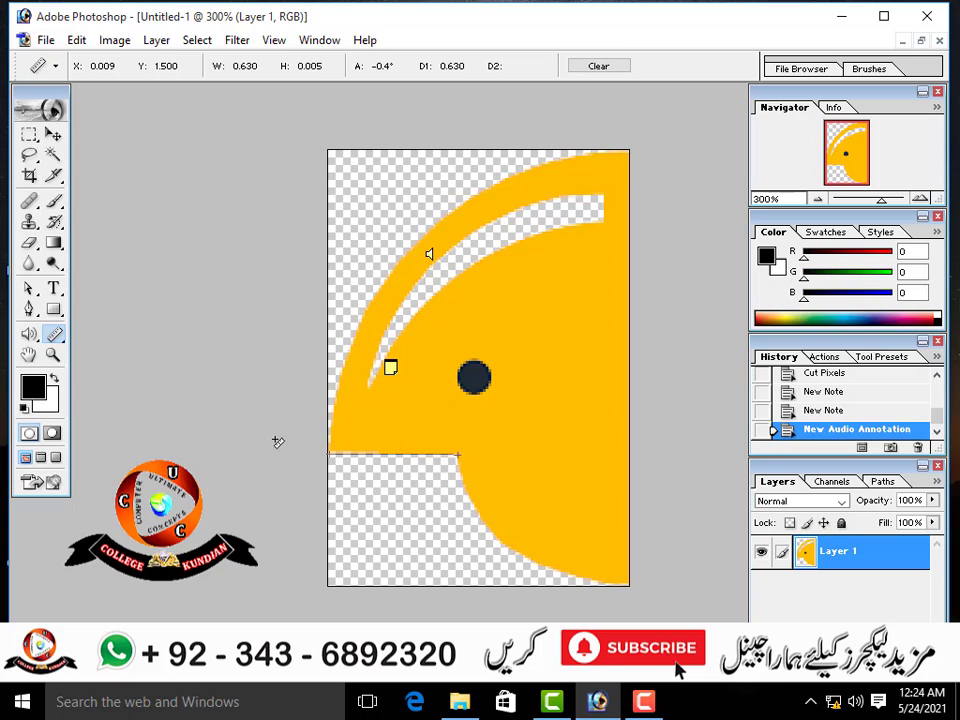
click(31, 336)
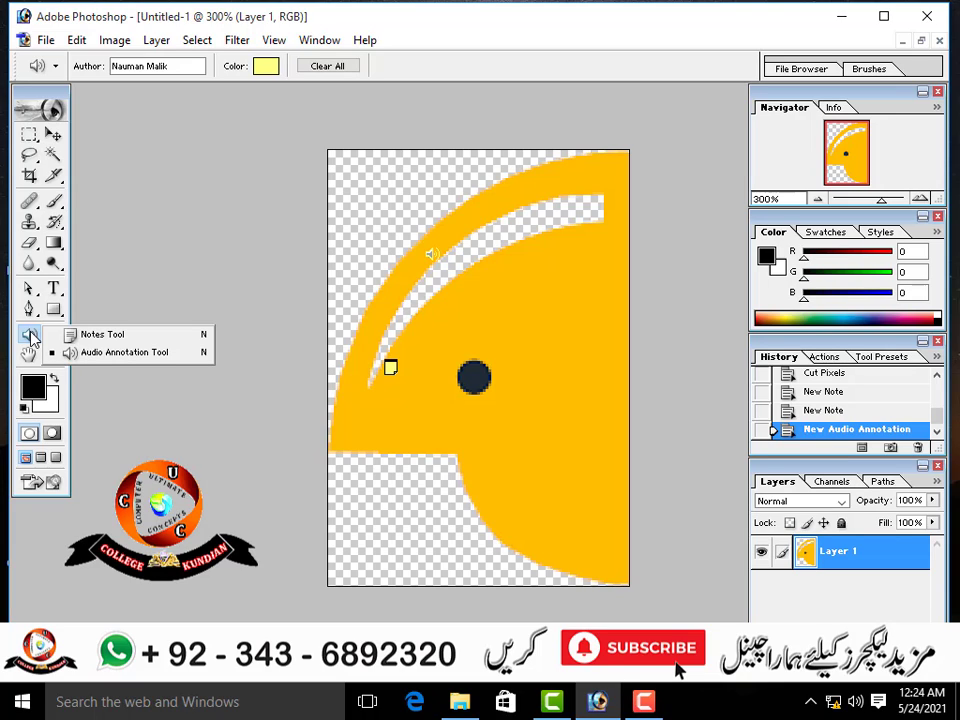
click(31, 336)
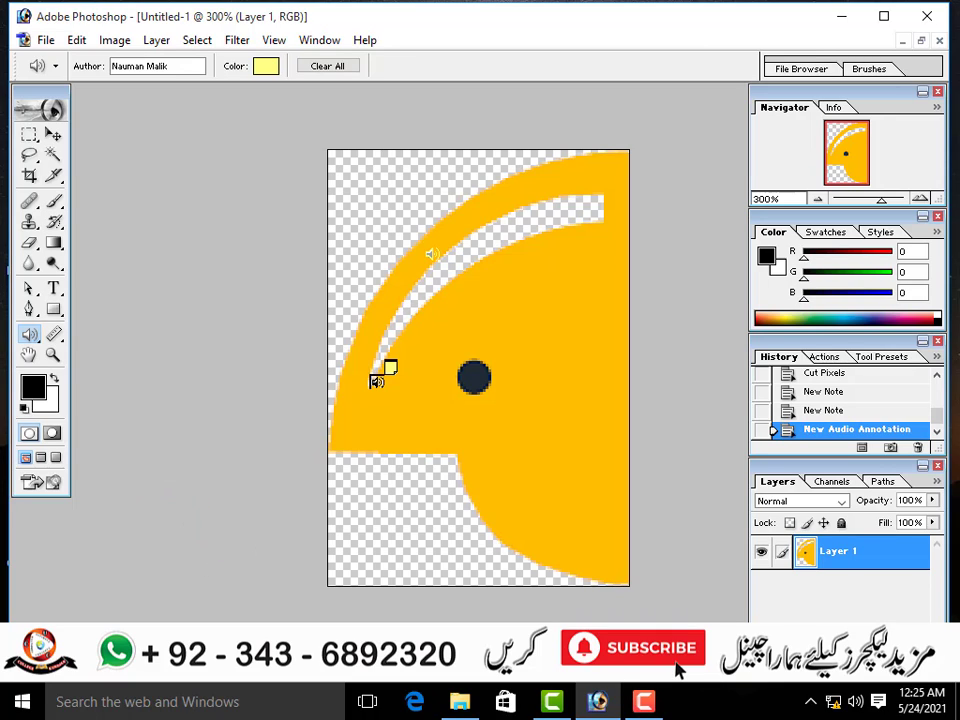
drag(376, 381, 540, 492)
click(644, 701)
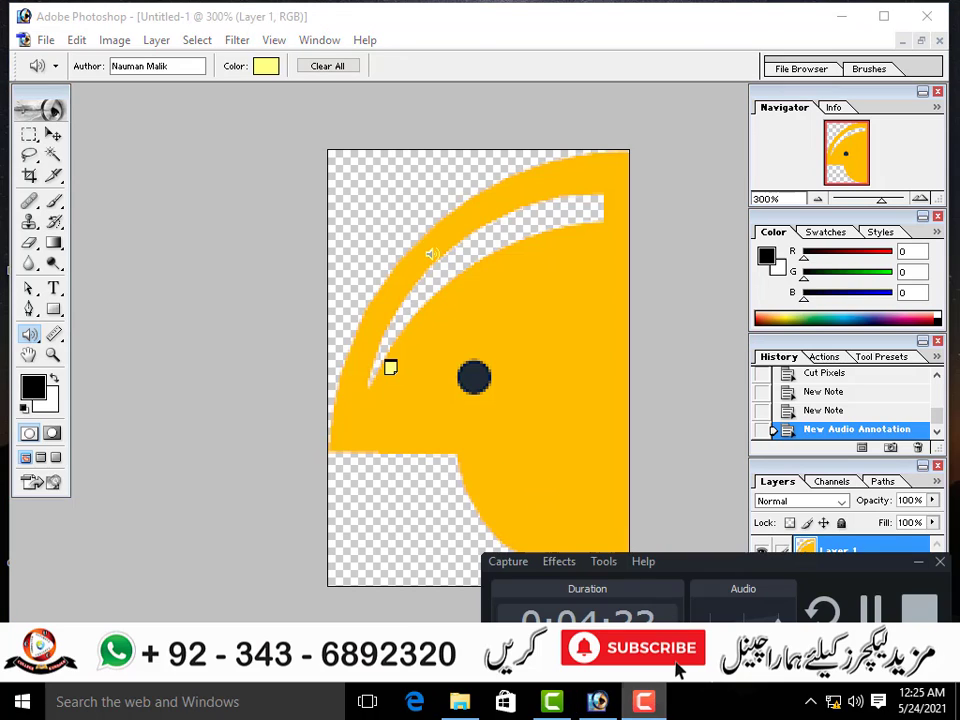